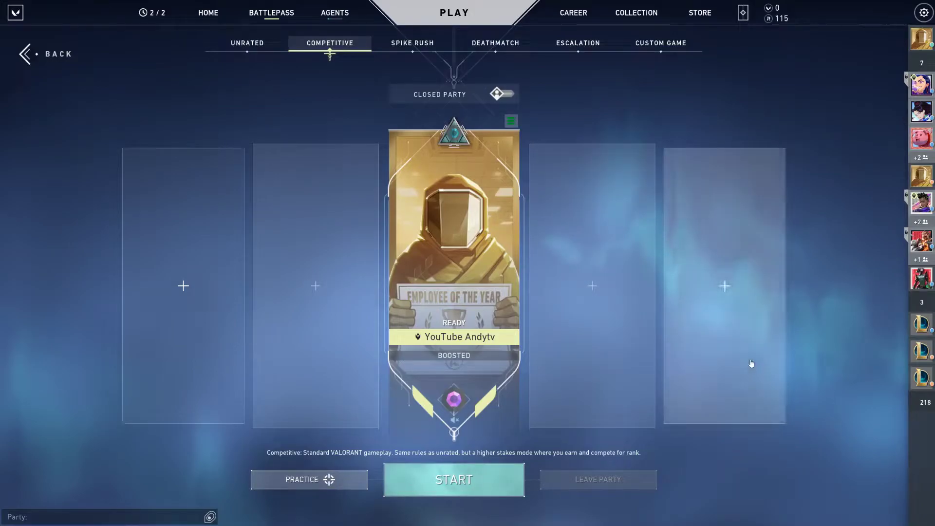
# View the match history in VALORANT's career section and open its game mode filter
pyautogui.click(589, 6)
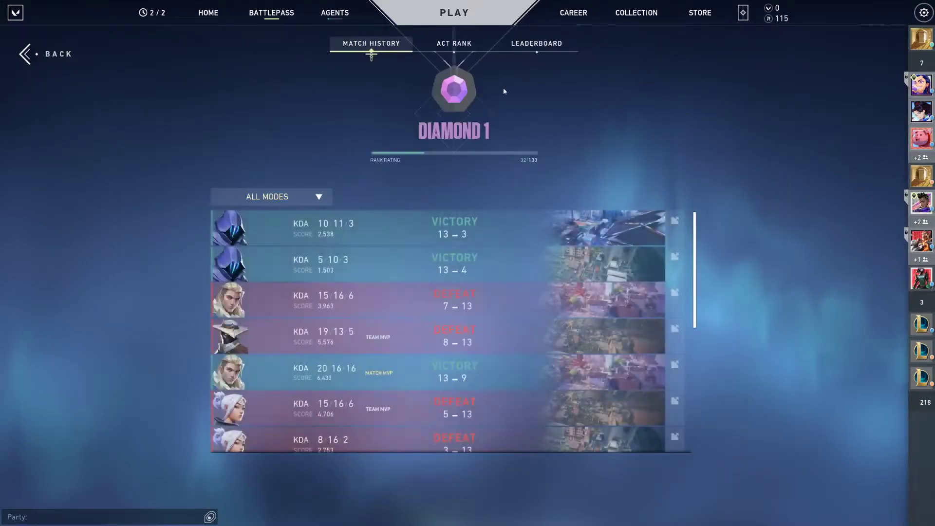
pyautogui.click(292, 196)
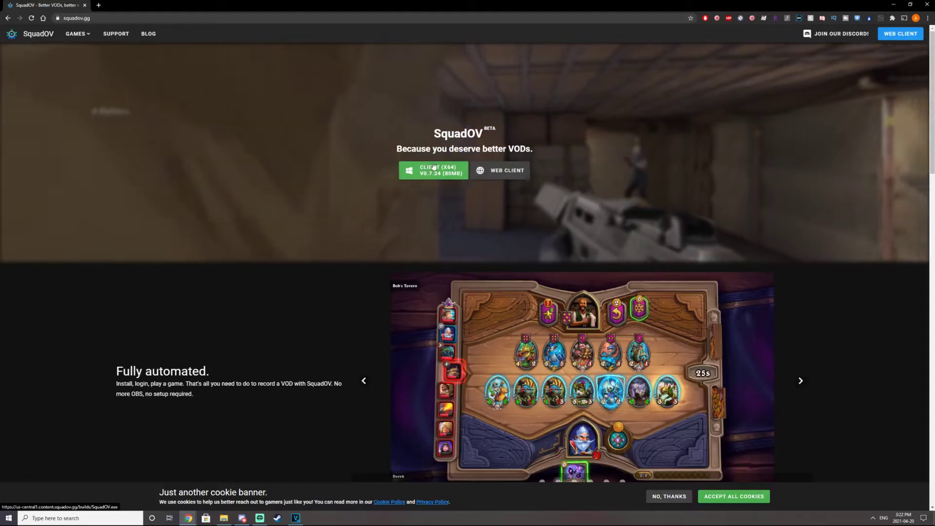
# Download the 64-bit Windows client from the SquadOV website and maximize the installed program's setup wizard
pyautogui.click(444, 258)
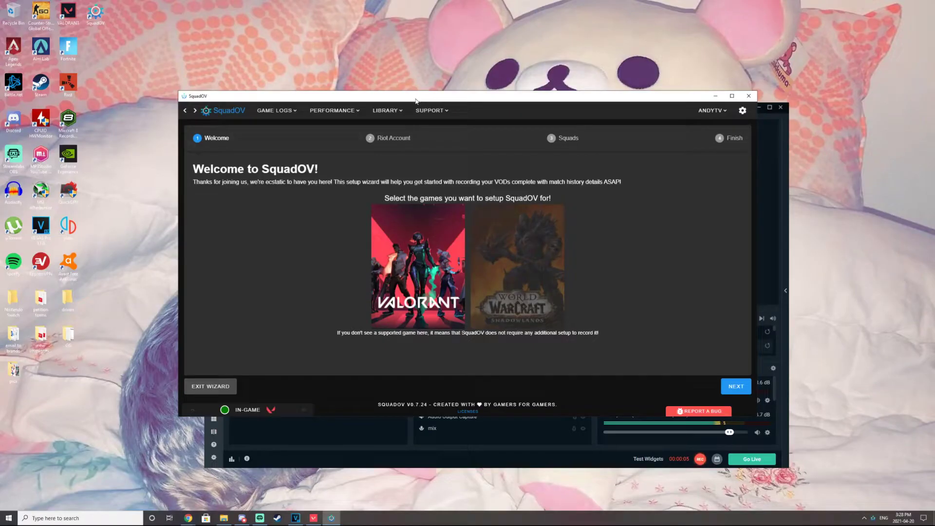
pyautogui.doubleClick(416, 97)
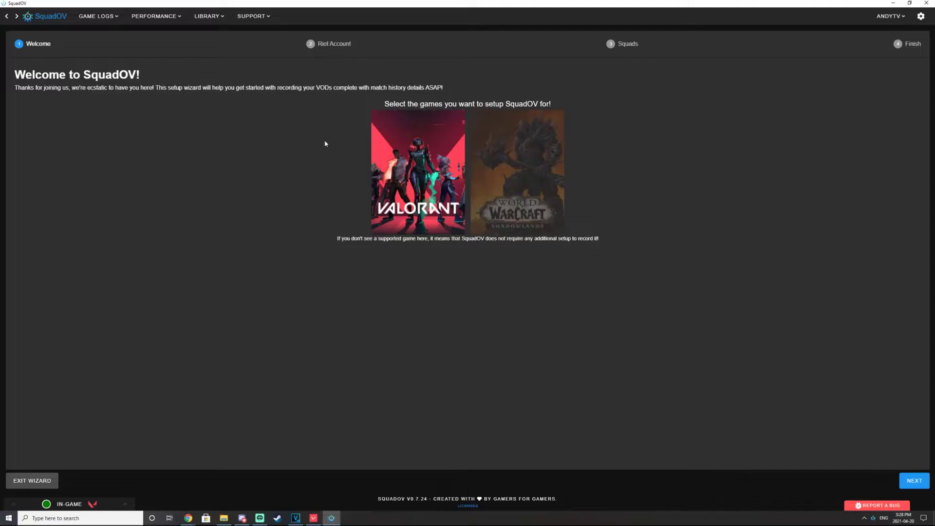
# Add World of Warcraft to the games selected for setup and advance through the wizard to the Riot account page
pyautogui.click(492, 165)
pyautogui.click(913, 480)
pyautogui.click(871, 480)
pyautogui.click(908, 482)
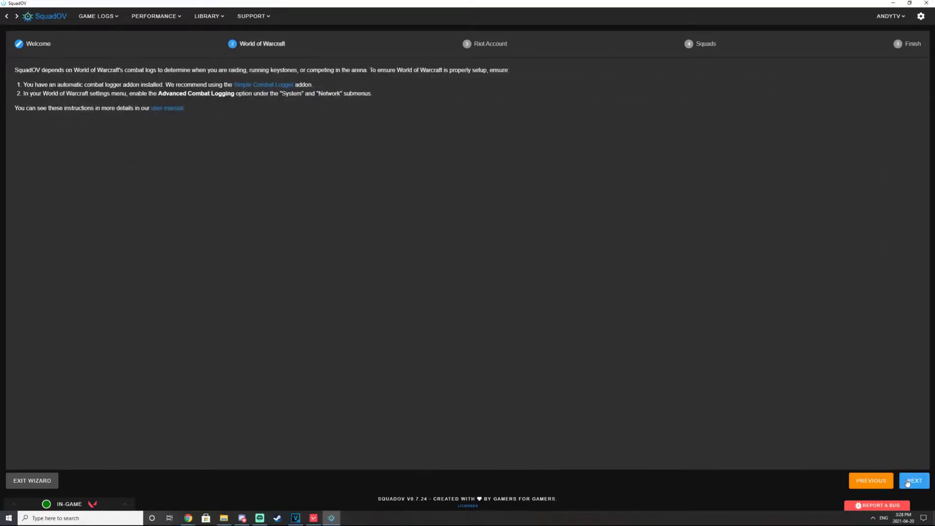
pyautogui.click(909, 483)
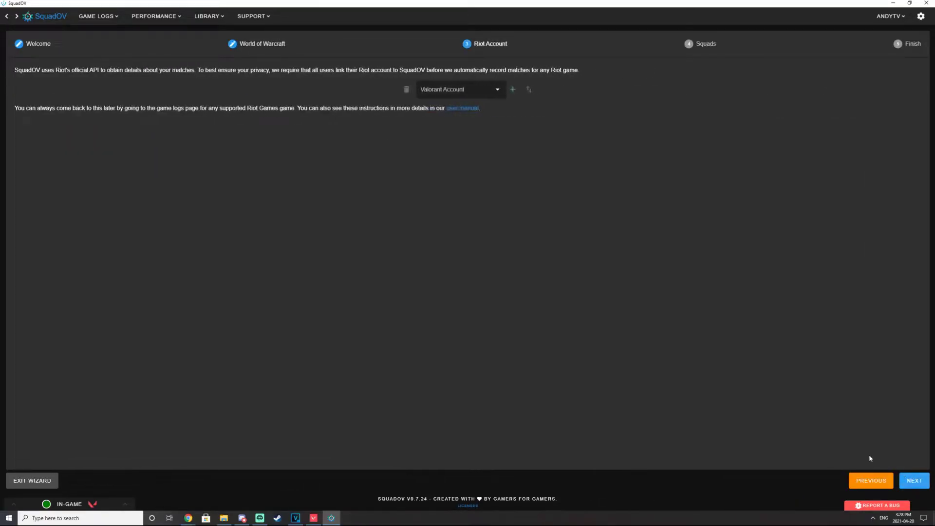
# Link a Riot account to SquadOV and choose it as the Valorant account
pyautogui.click(513, 91)
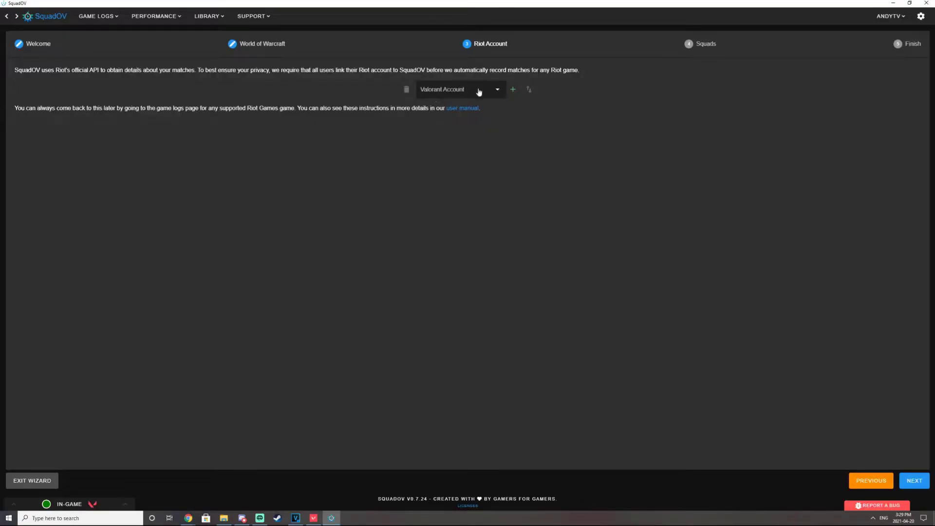
pyautogui.click(478, 92)
pyautogui.click(468, 92)
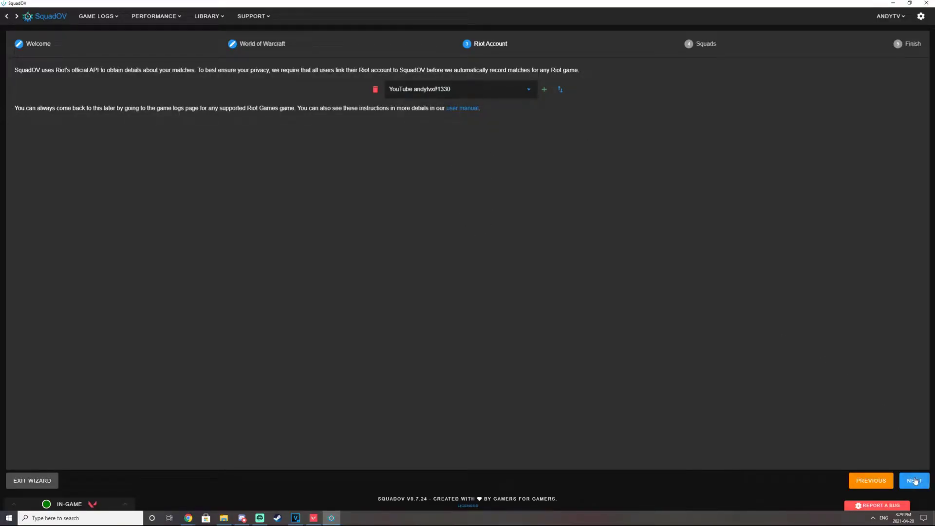
# Advance past the Squads page and complete the setup wizard, exiting it
pyautogui.click(915, 482)
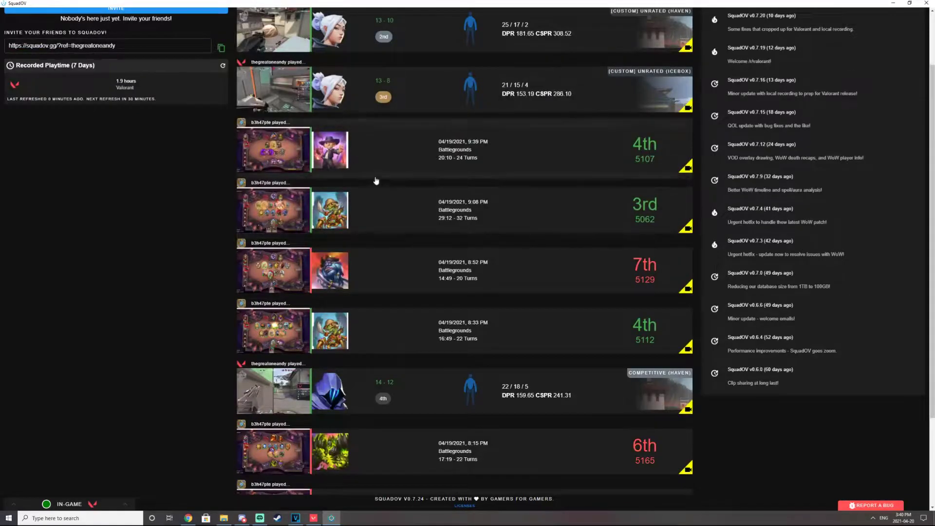
pyautogui.click(375, 144)
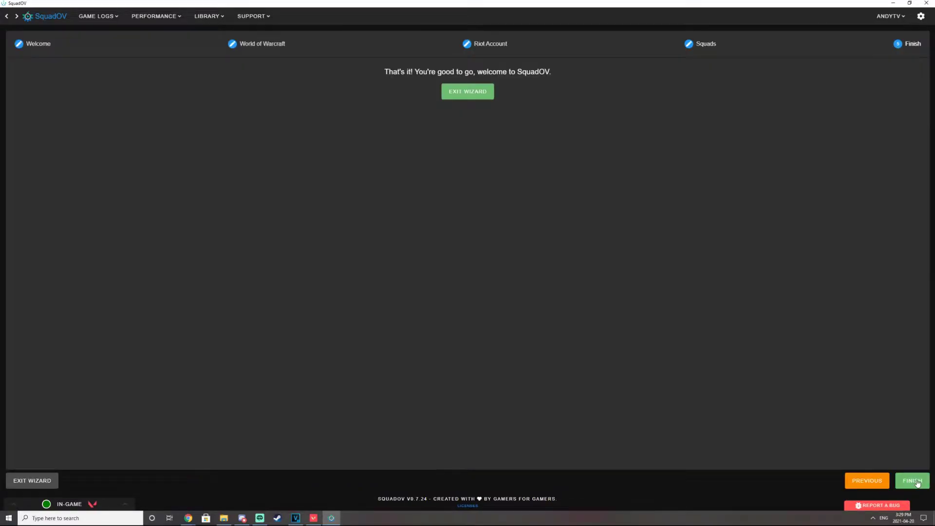
pyautogui.click(467, 91)
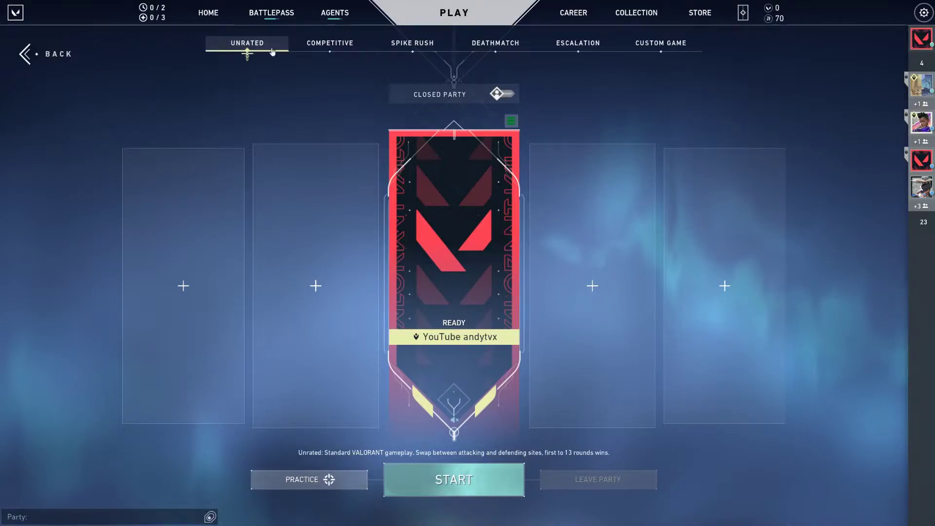
pyautogui.moveTo(272, 14)
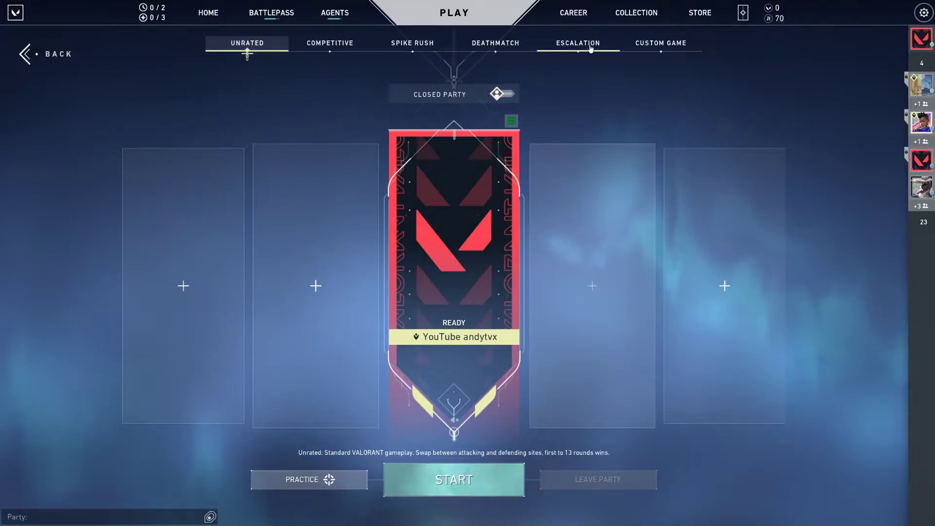
pyautogui.click(679, 43)
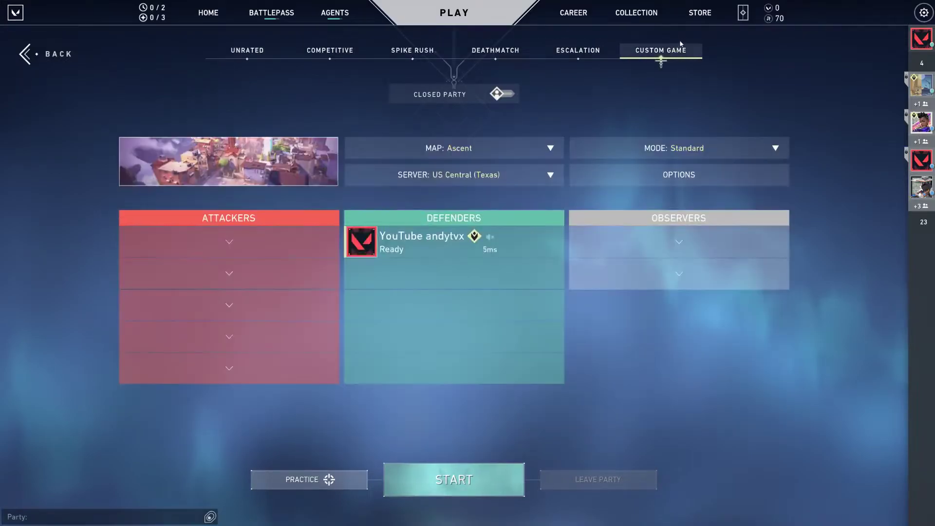
pyautogui.click(573, 12)
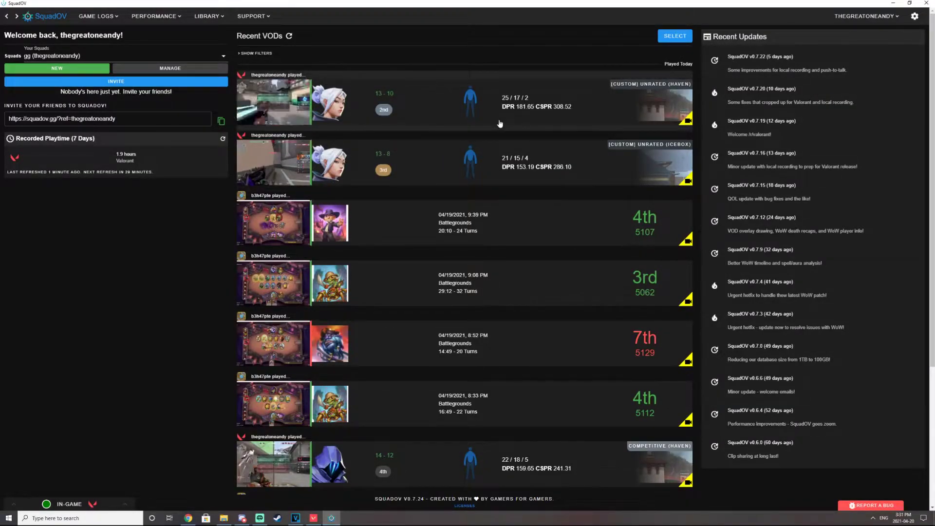
# Open the most recent Haven match from the recent VODs and examine the event lists of its first six rounds
pyautogui.click(487, 107)
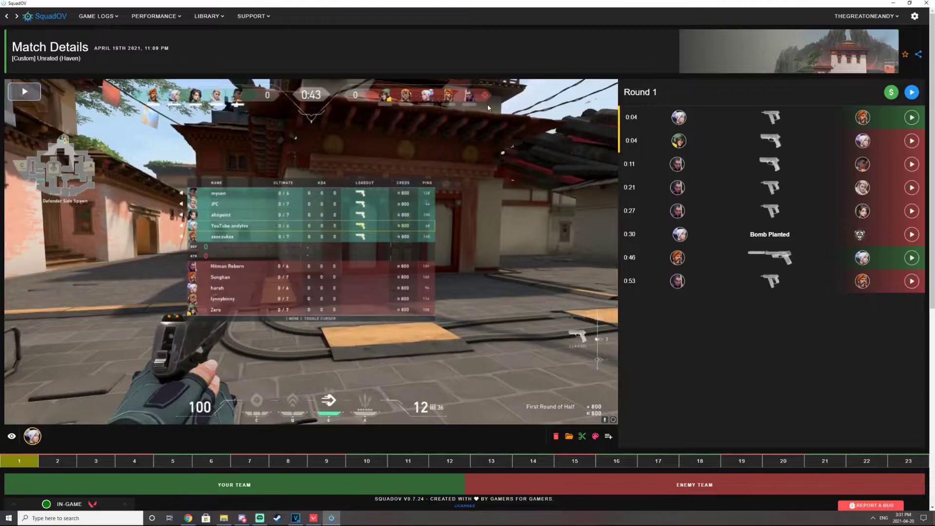
pyautogui.click(57, 461)
pyautogui.click(96, 460)
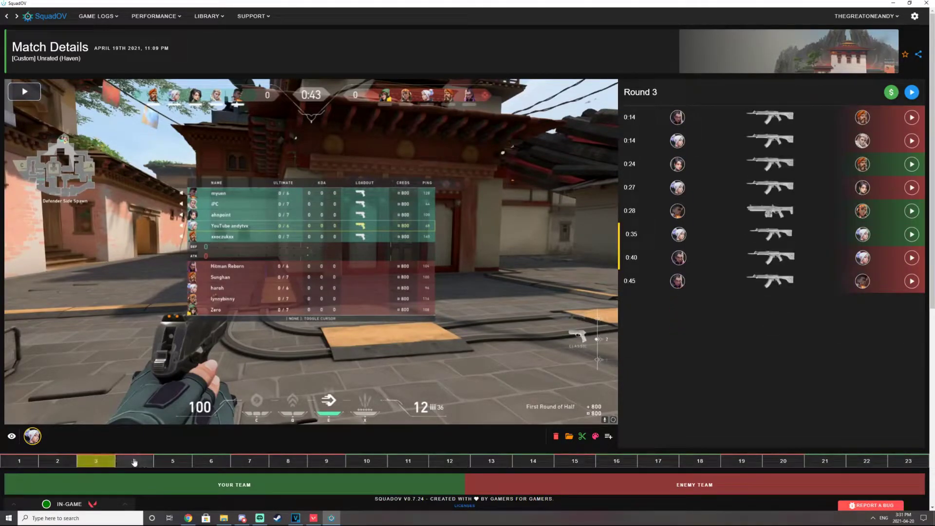
pyautogui.click(134, 461)
pyautogui.click(180, 462)
pyautogui.press('Right')
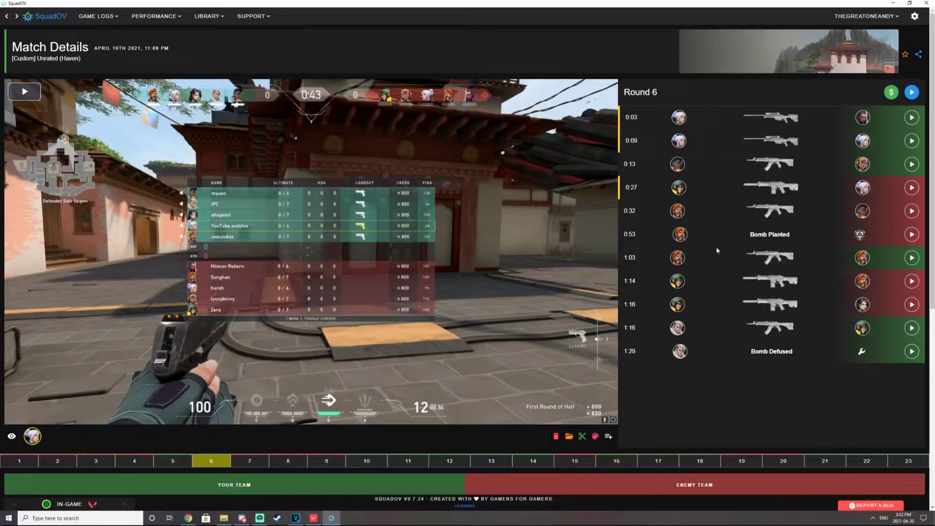
pyautogui.press('Left')
pyautogui.press('Left')
pyautogui.press('Left')
pyautogui.press('Left')
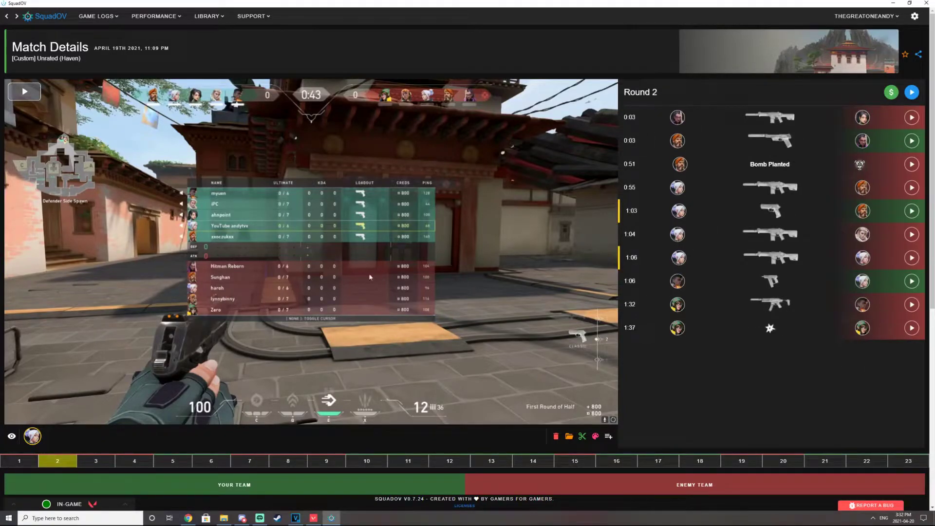
# Play the match recording from the first kill of round 2, then pause it
pyautogui.click(915, 120)
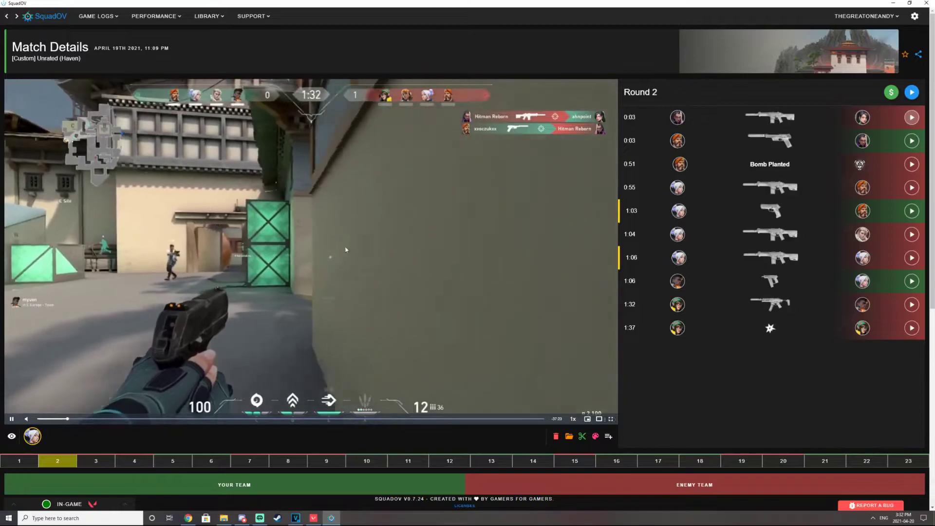
pyautogui.click(434, 332)
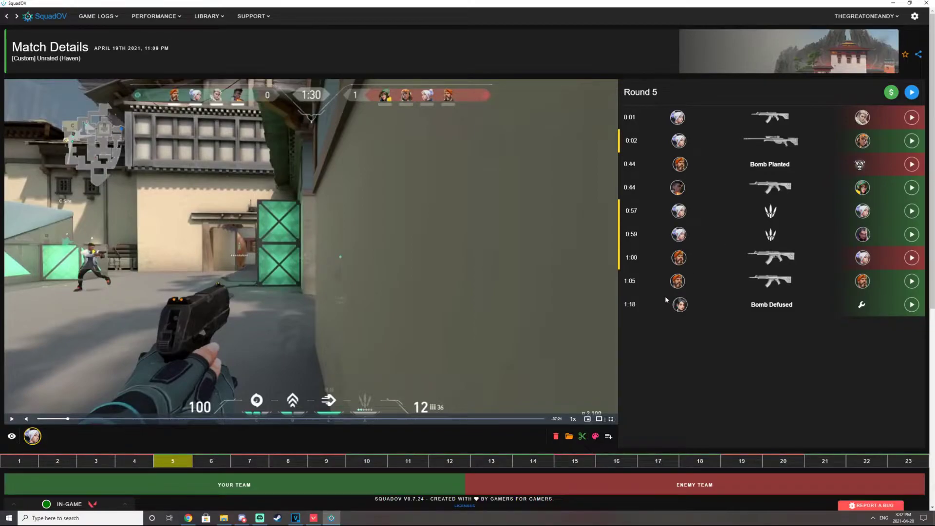
# Create a clip of the match recording from 02:58 to 03:07, previewing the footage before clipping
pyautogui.click(582, 437)
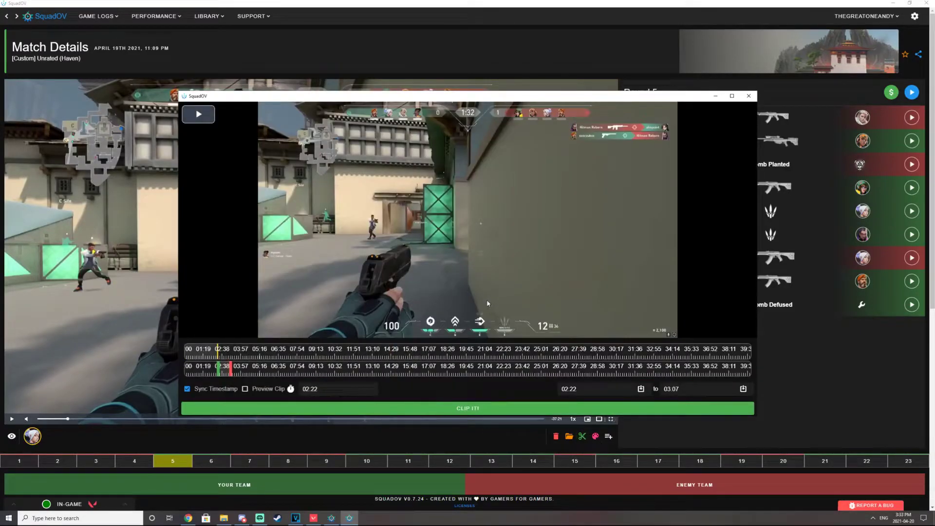
pyautogui.click(227, 352)
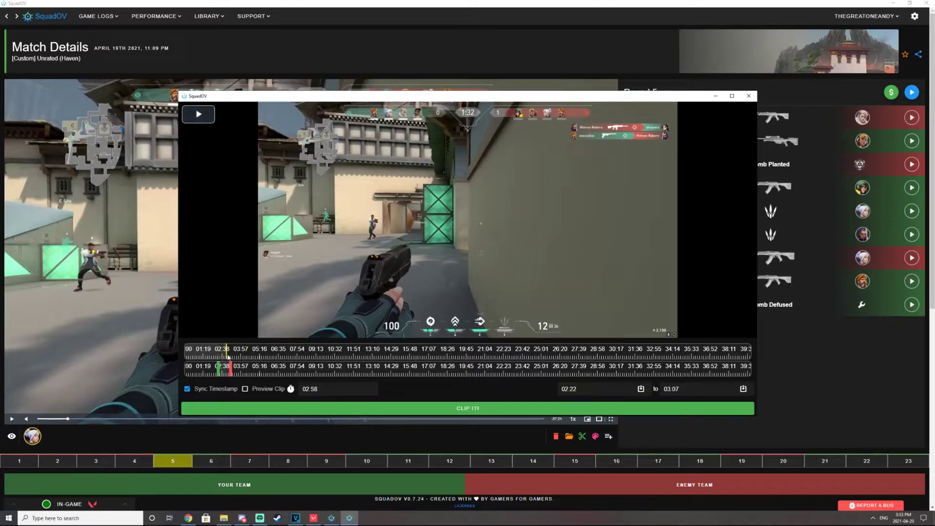
pyautogui.moveTo(218, 370); pyautogui.dragTo(227, 372)
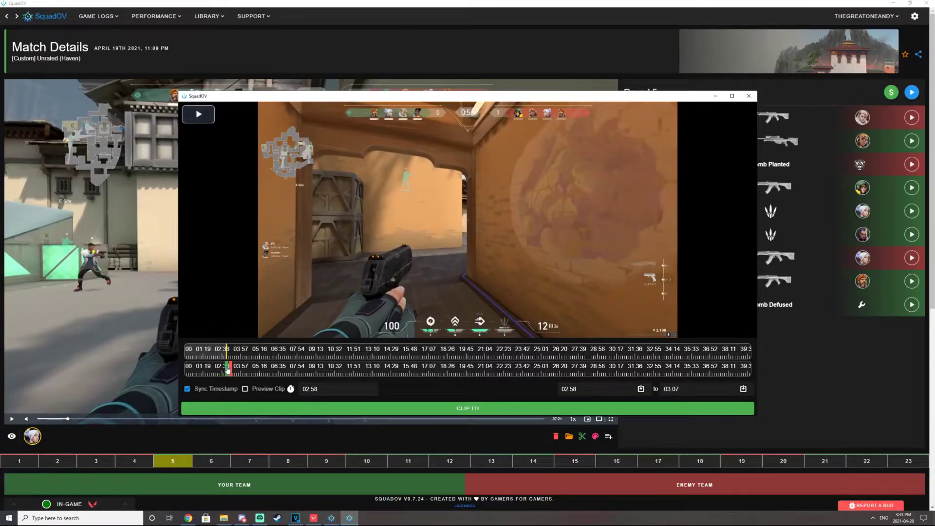
pyautogui.click(195, 117)
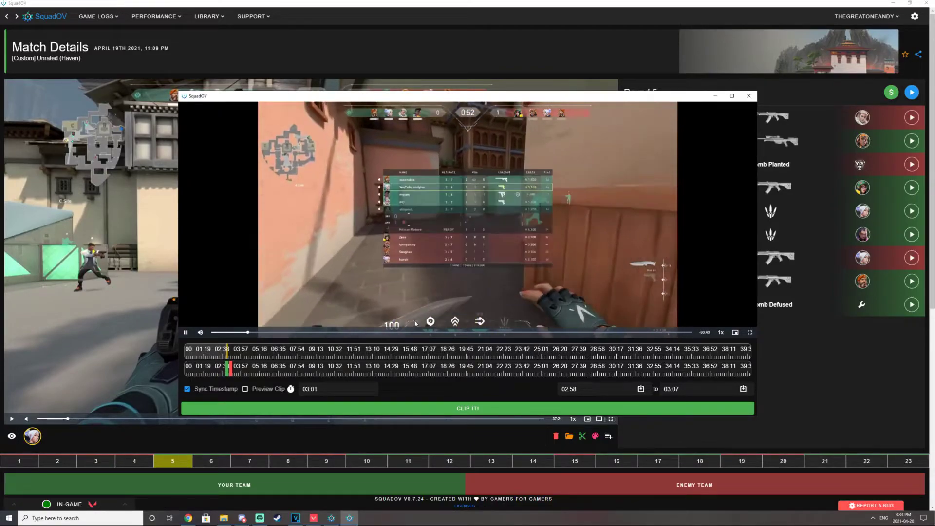
pyautogui.click(290, 409)
pyautogui.click(375, 409)
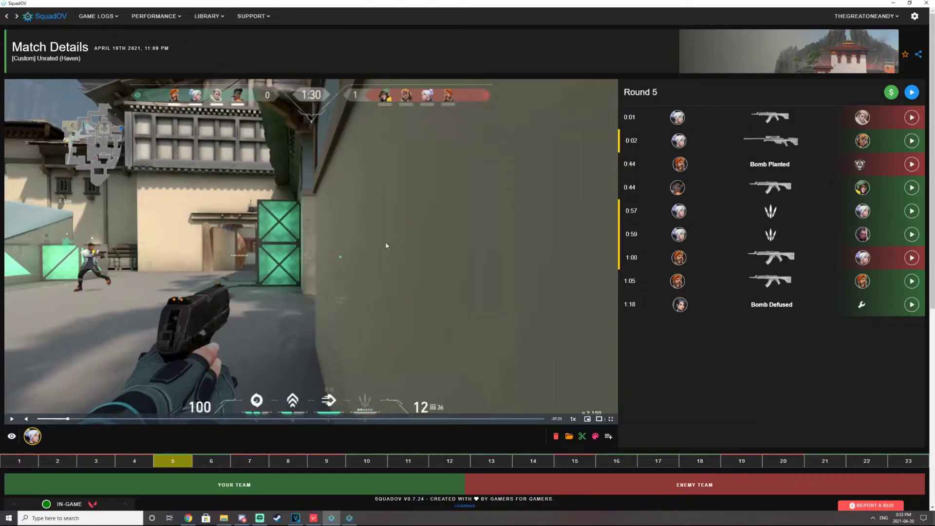
# Open the clip library, then give the new clip the title "asd" and description "asd" and save it
pyautogui.click(197, 49)
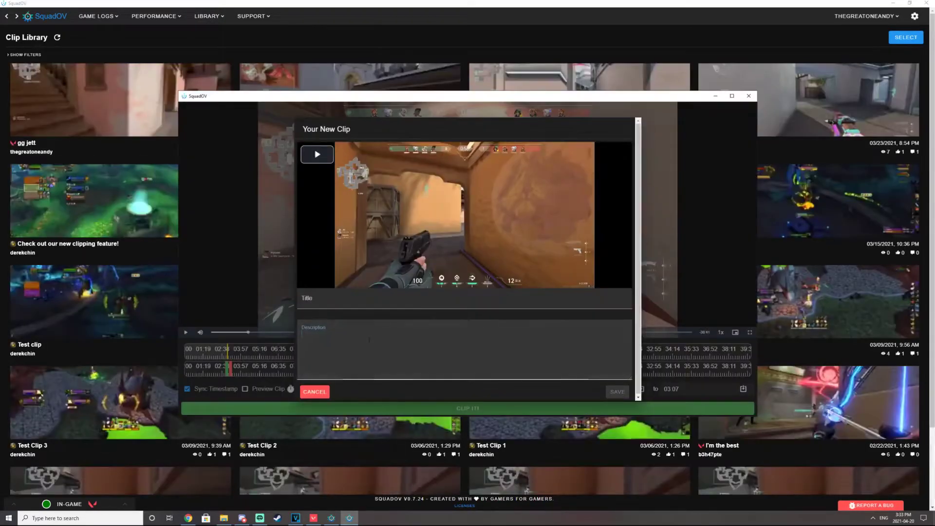
pyautogui.click(338, 300)
pyautogui.write('asd')
pyautogui.press('Tab')
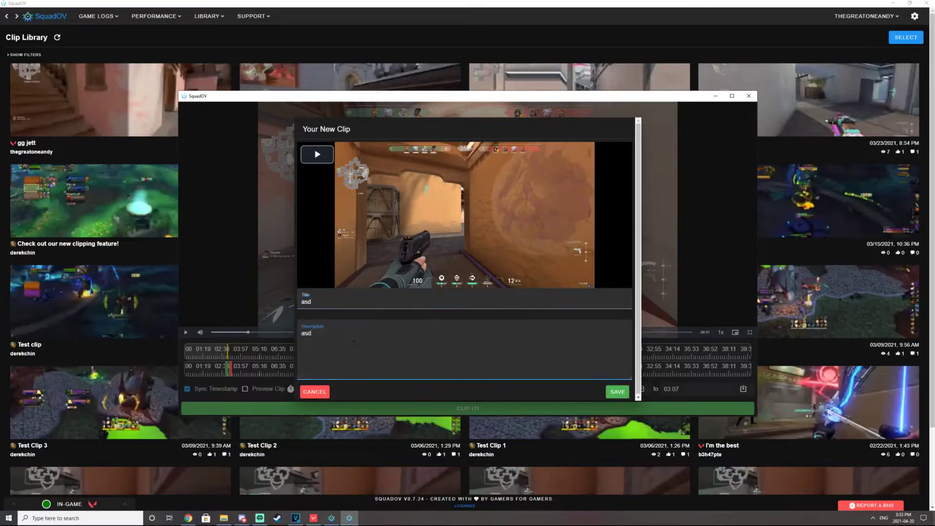
pyautogui.click(618, 391)
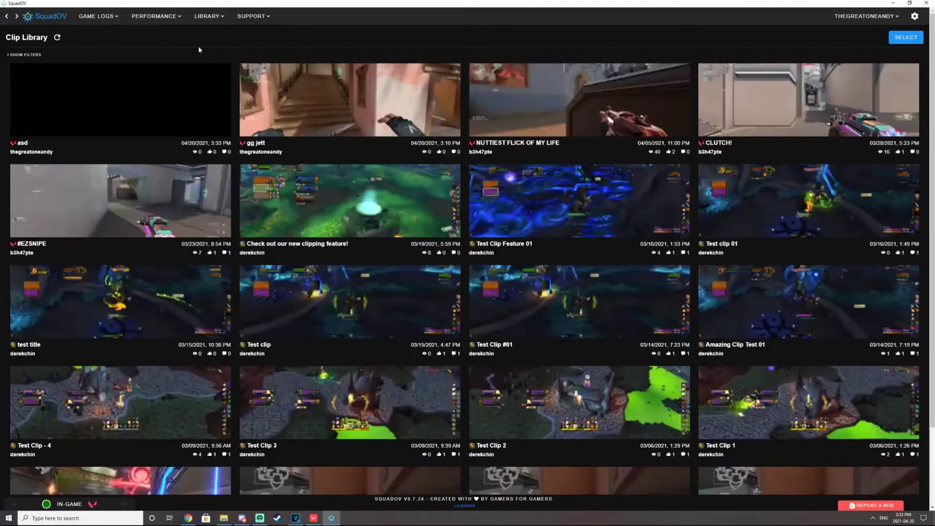
# Open the clip "asd" from the clip library and play it
pyautogui.click(119, 119)
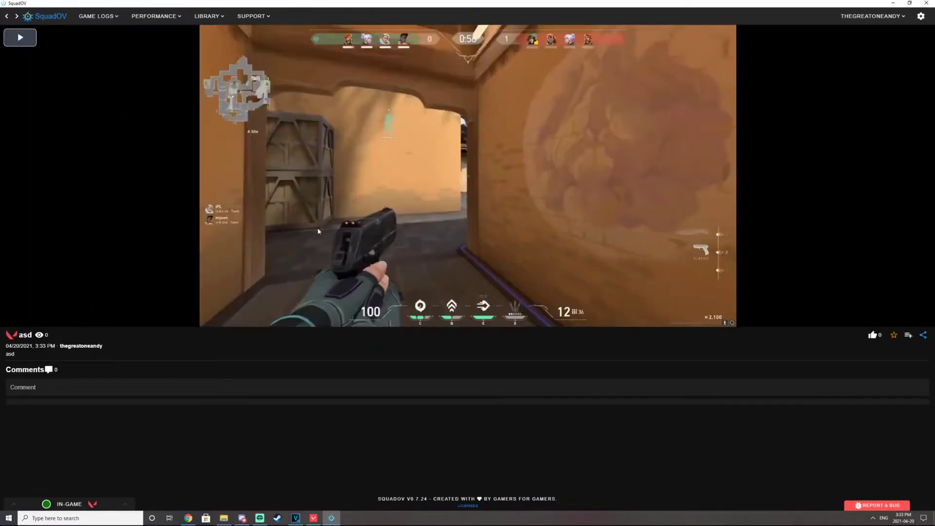
pyautogui.click(425, 191)
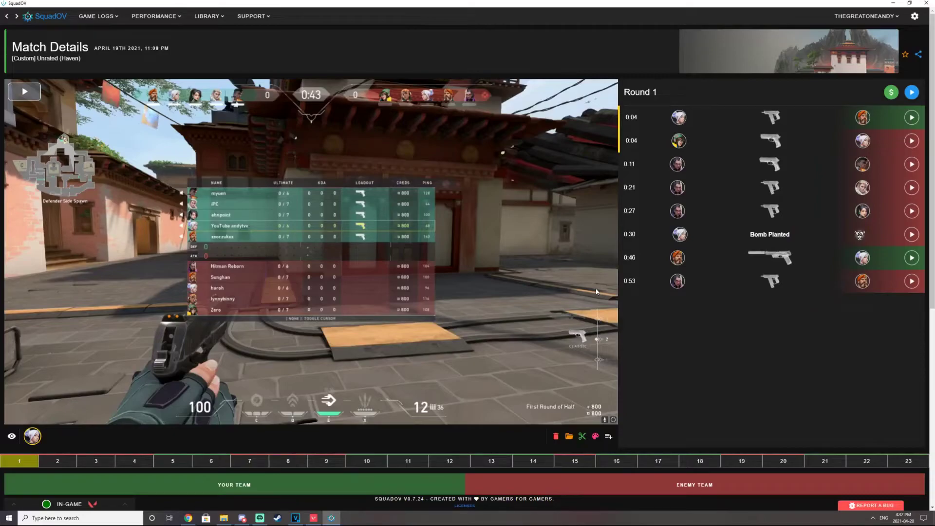
# Examine the Haven match's scoreboard and Jett's summary, weapon and head-to-head statistics
pyautogui.scroll(-7, 682, 291)
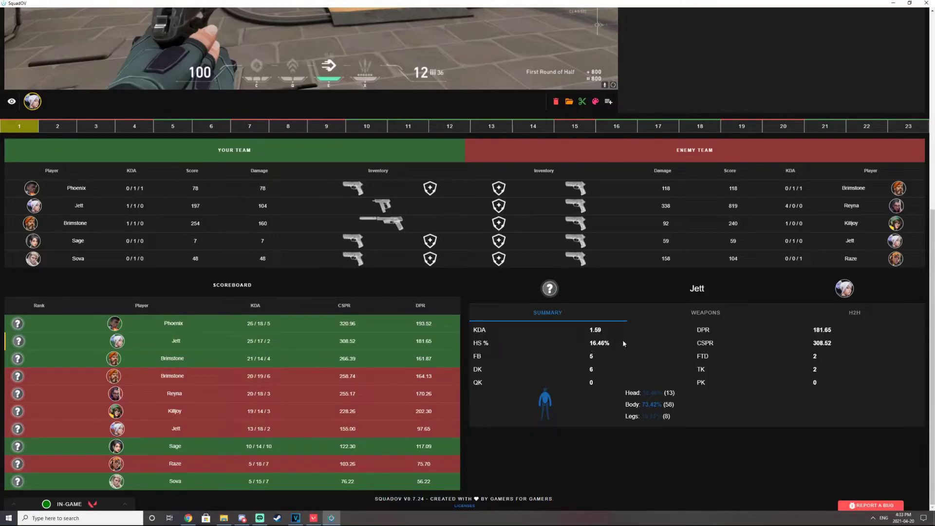
pyautogui.click(706, 312)
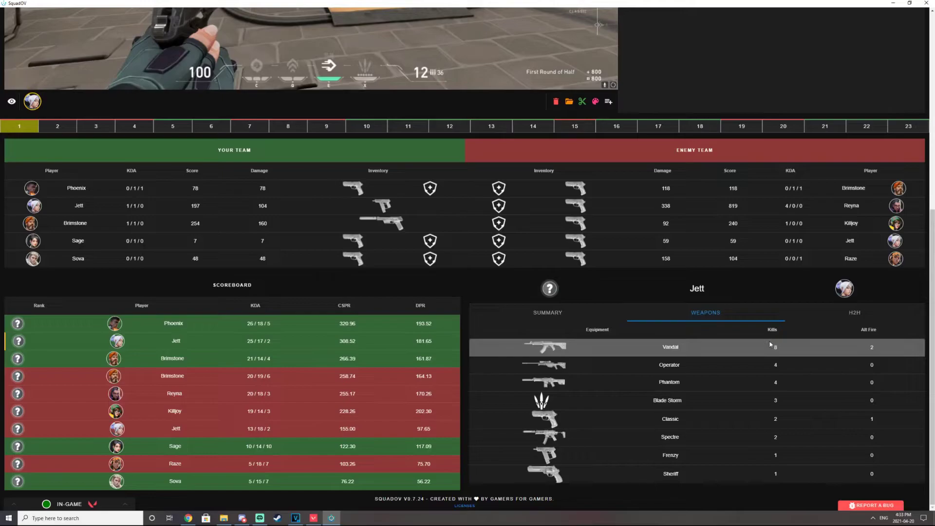
pyautogui.click(855, 313)
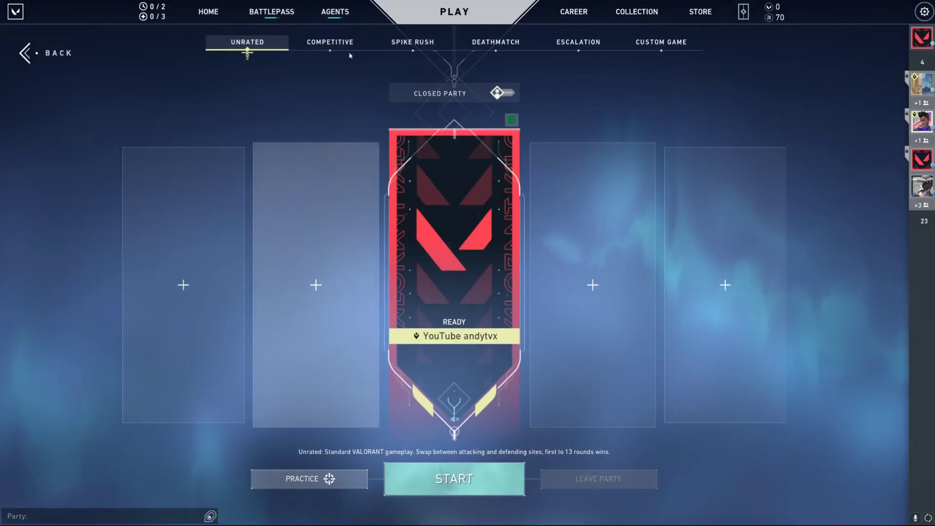
pyautogui.click(496, 45)
pyautogui.click(592, 47)
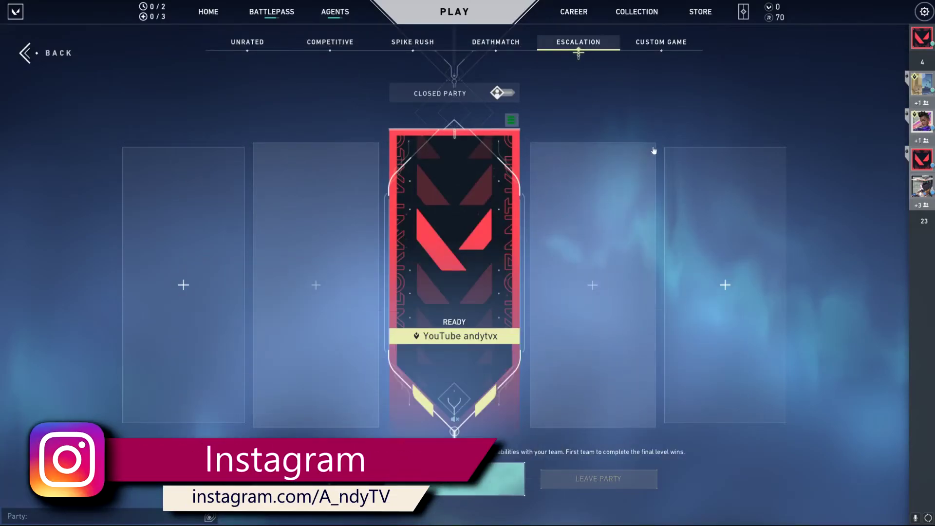
pyautogui.click(682, 43)
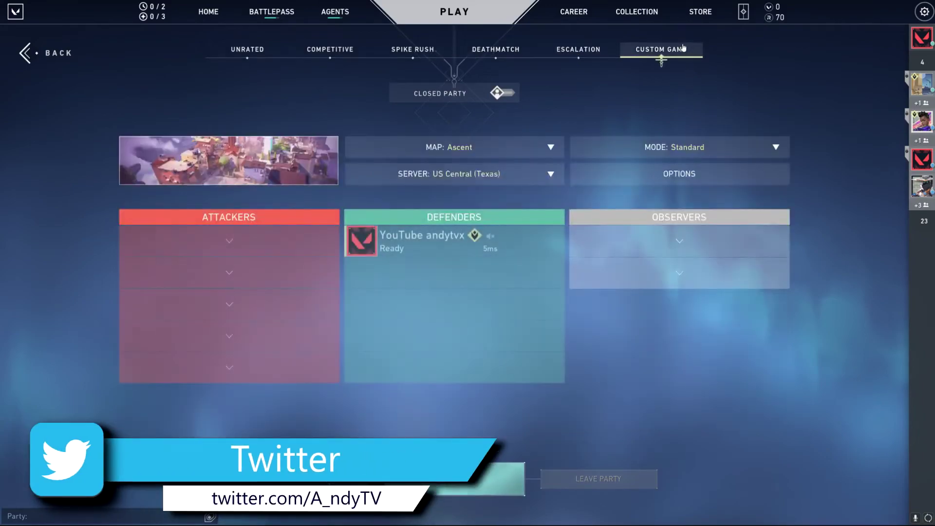